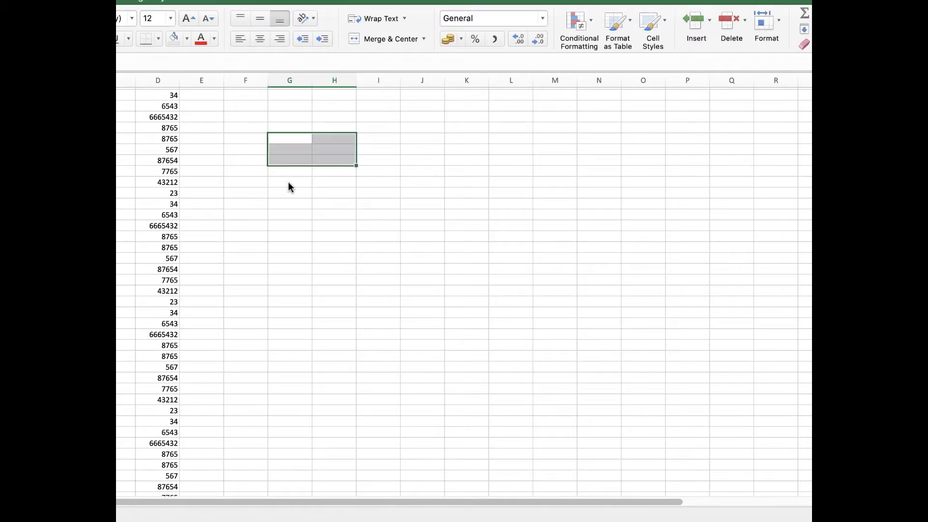
# Clear the G/H selection and try selecting a few column D numbers.
pyautogui.click(246, 148)
pyautogui.scroll(2, 247, 147)
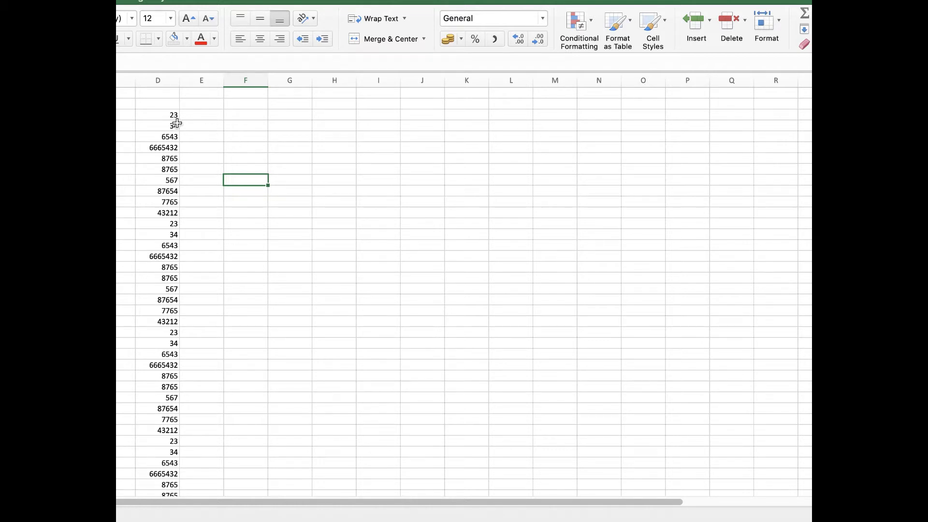
pyautogui.scroll(-1, 177, 123)
pyautogui.moveTo(176, 116); pyautogui.dragTo(172, 289)
pyautogui.click(170, 409)
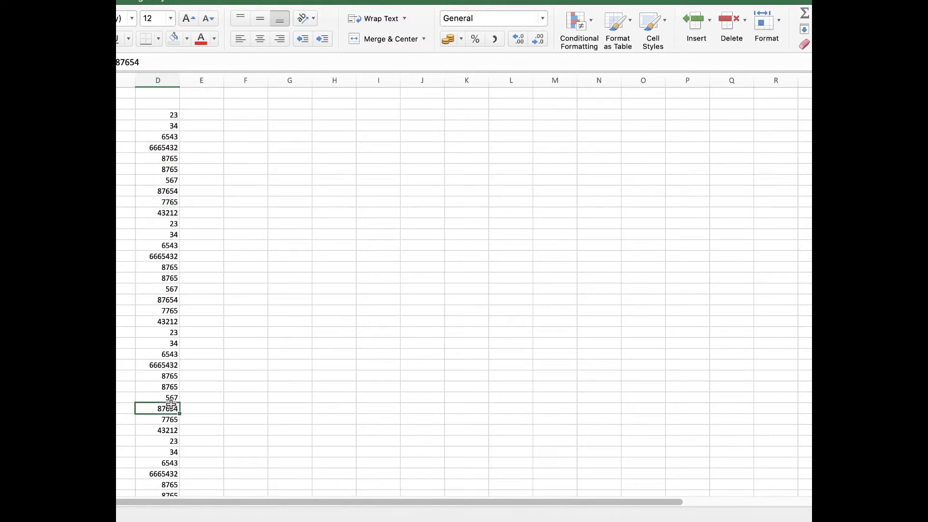
pyautogui.scroll(-8, 180, 292)
pyautogui.scroll(3, 181, 292)
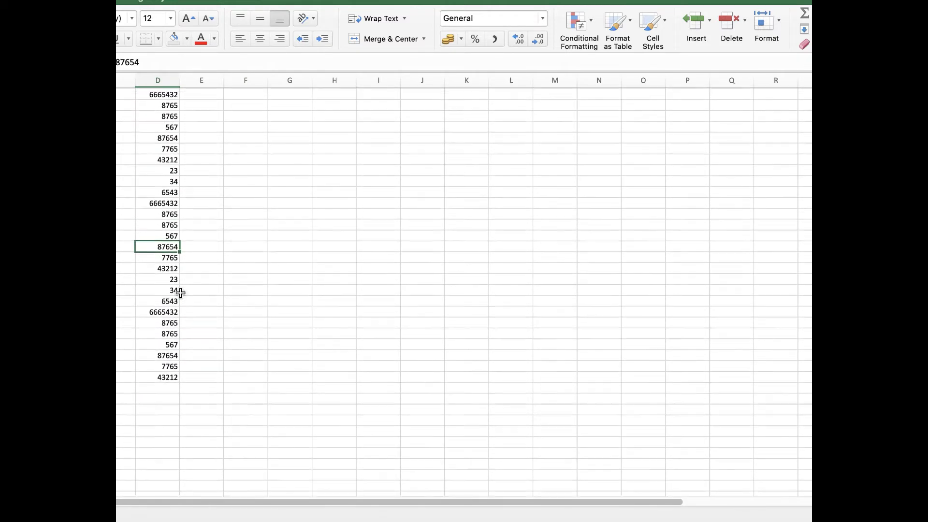
pyautogui.scroll(5, 181, 292)
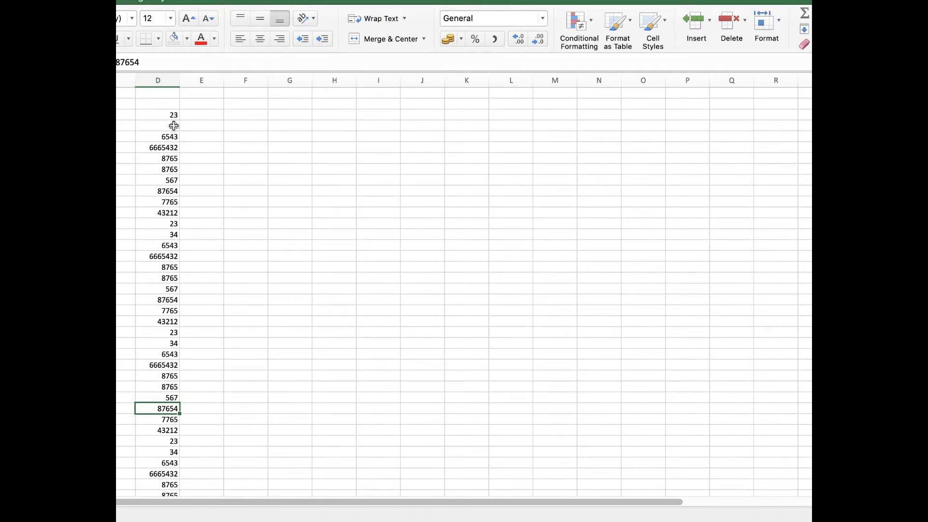
# Select column D from 23 to the empty cell below and AutoSum it to 27315040.
pyautogui.moveTo(174, 115); pyautogui.dragTo(174, 467)
pyautogui.scroll(3, 160, 264)
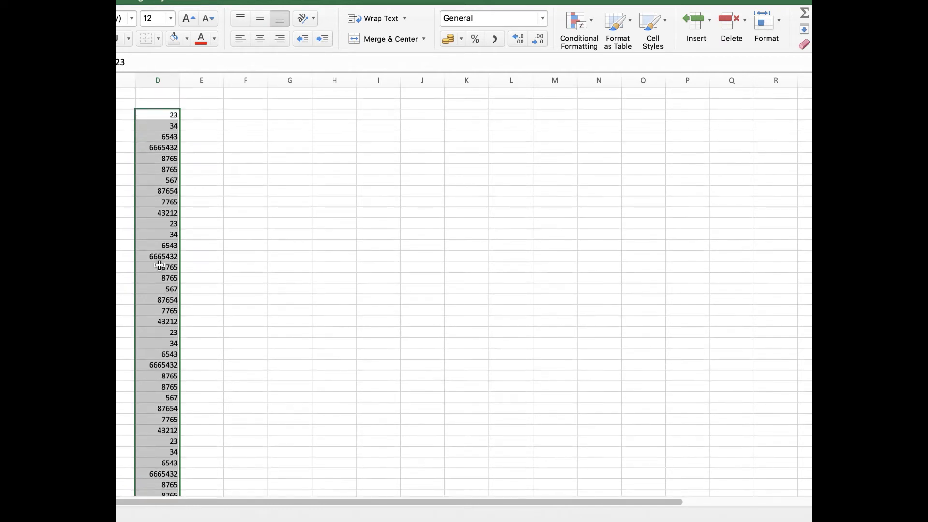
pyautogui.scroll(-6, 160, 265)
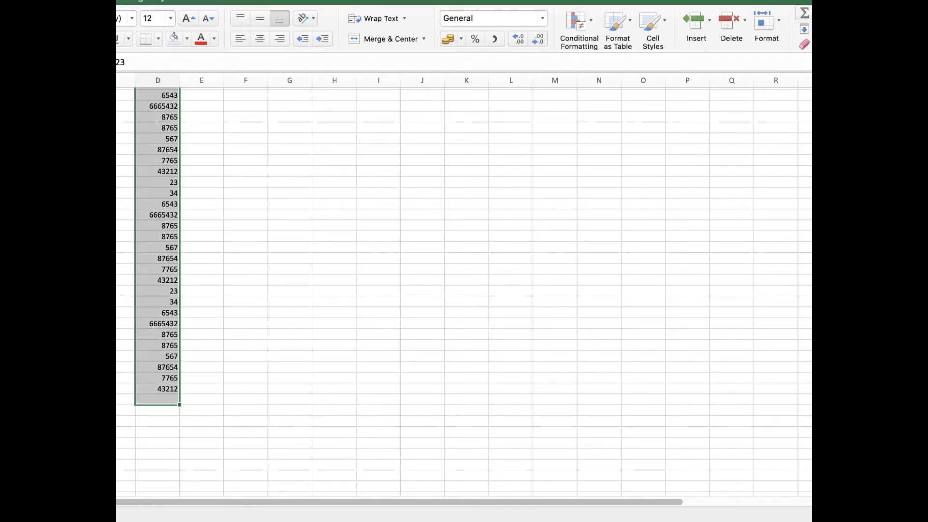
pyautogui.click(804, 16)
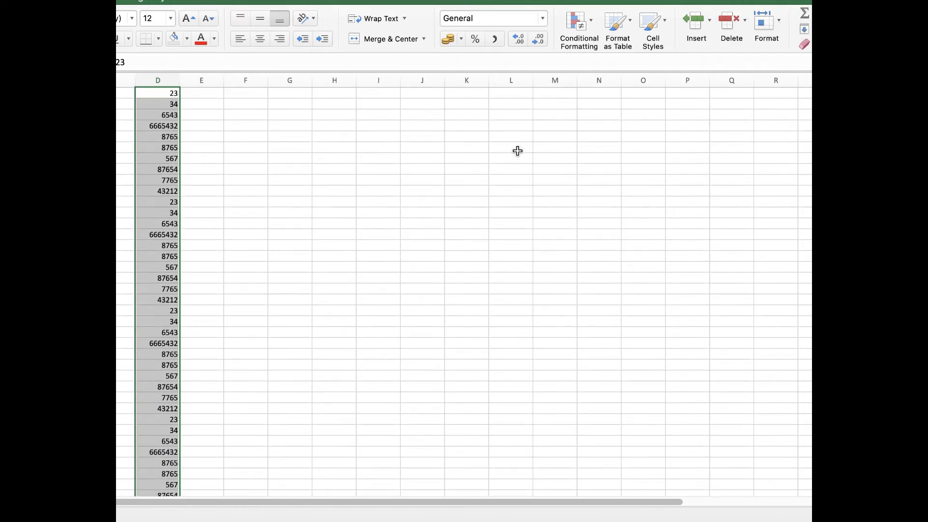
pyautogui.scroll(-2, 297, 243)
pyautogui.scroll(-2, 297, 243)
pyautogui.click(191, 338)
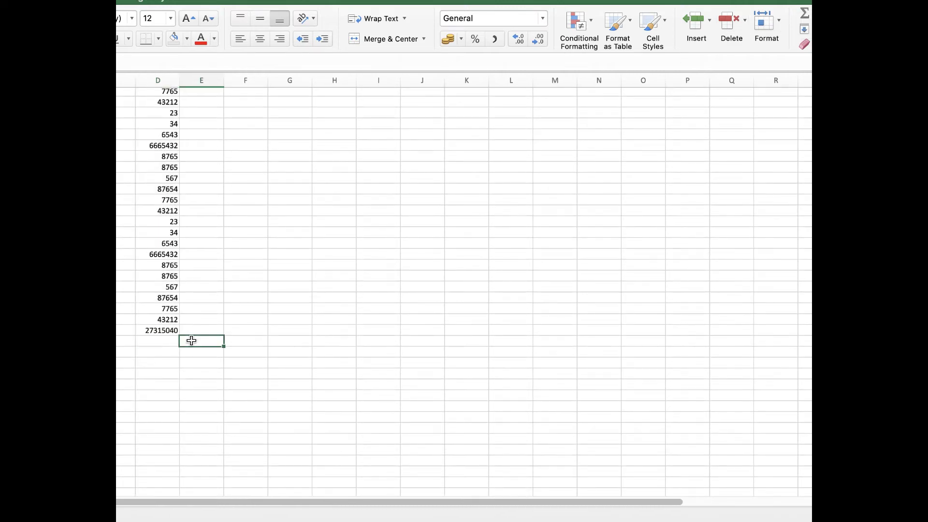
pyautogui.click(165, 333)
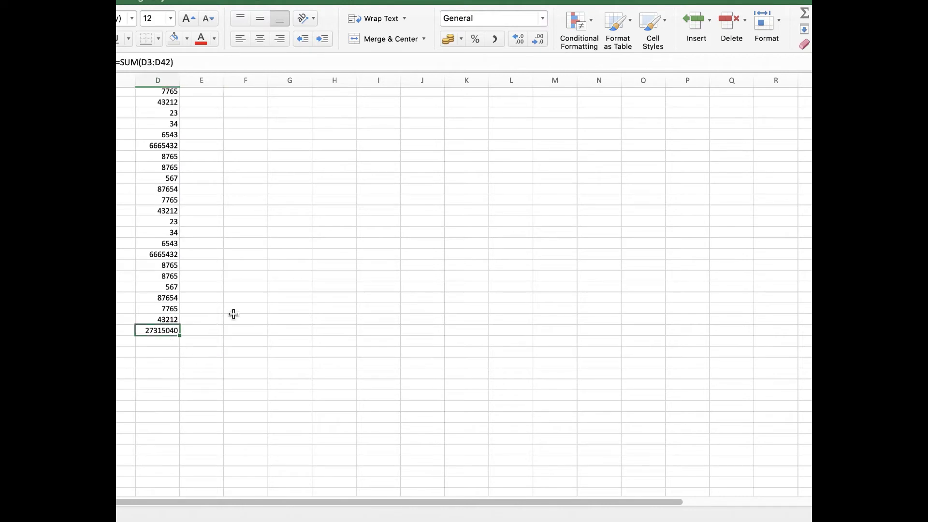
pyautogui.scroll(10, 180, 274)
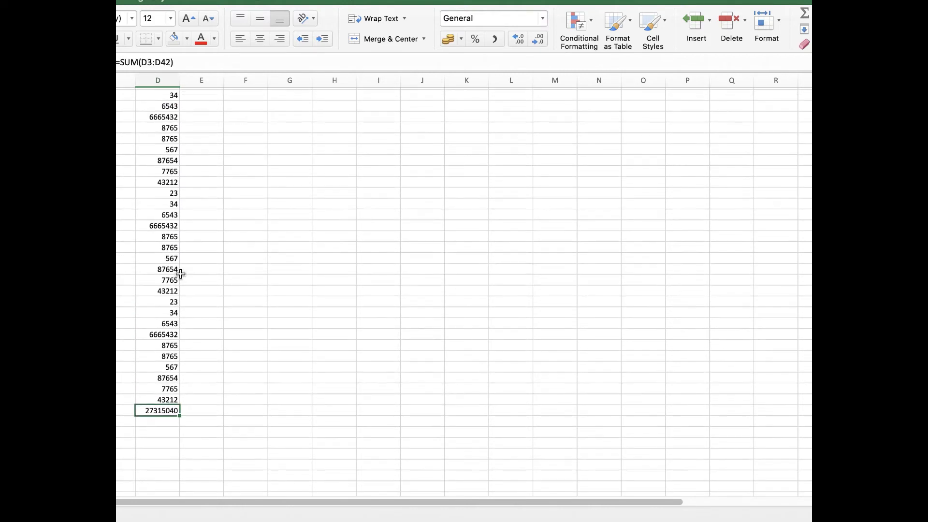
pyautogui.scroll(-5, 180, 274)
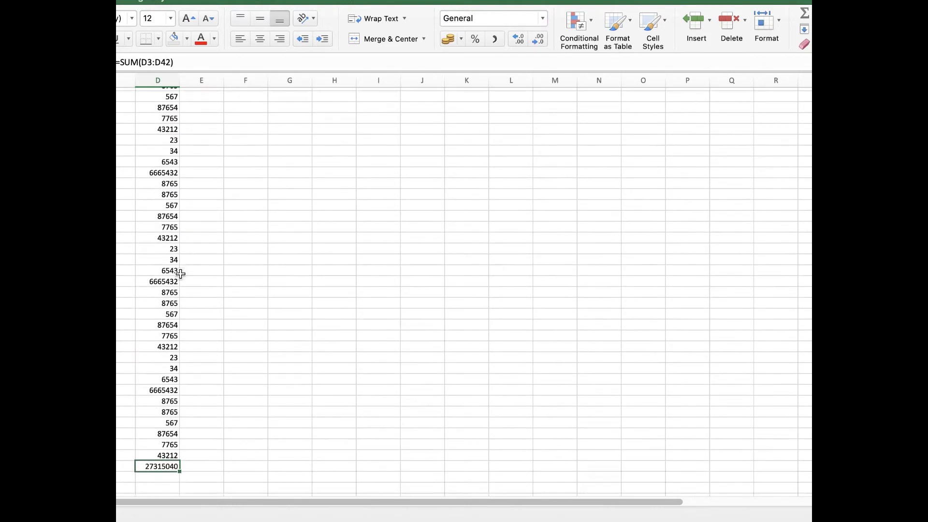
pyautogui.scroll(-2, 180, 274)
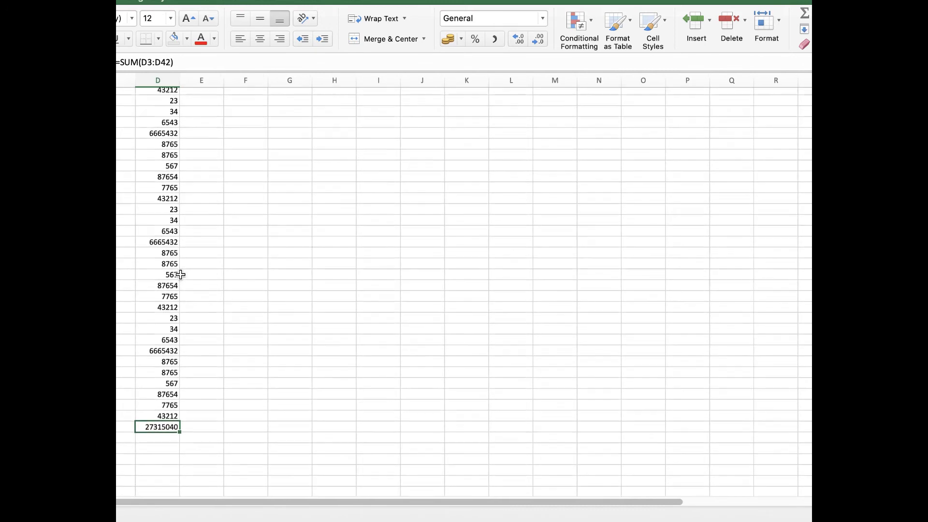
pyautogui.scroll(7, 181, 274)
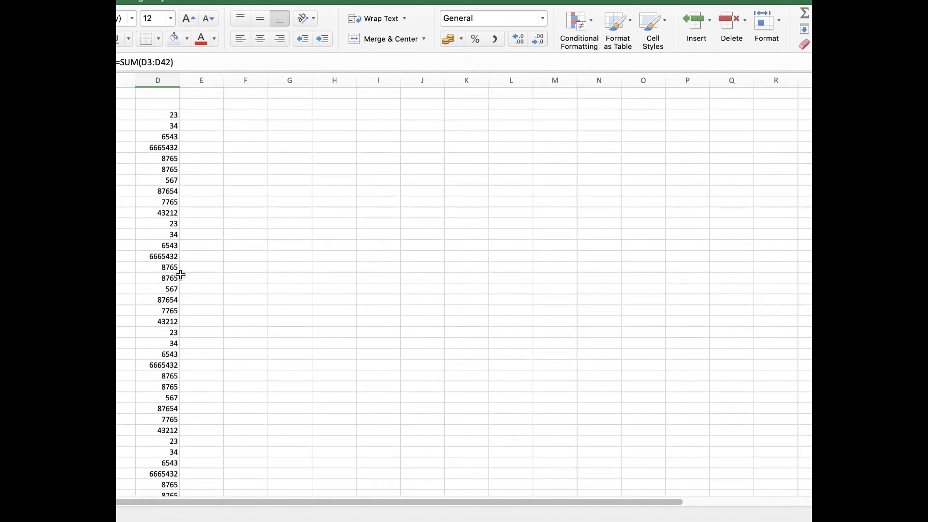
pyautogui.click(271, 284)
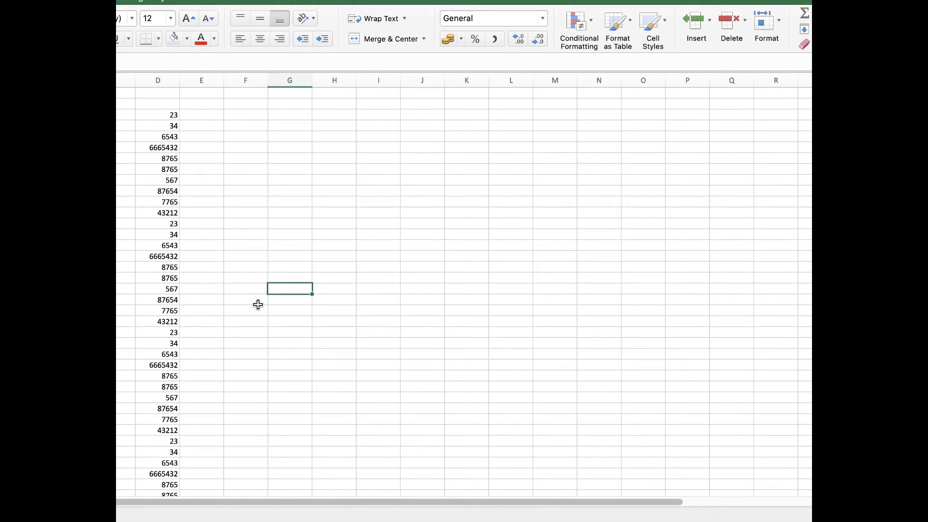
# Enter 2 in column G, total G19:G20 as 4 in G21, and check its =SUM formula.
pyautogui.write('2')
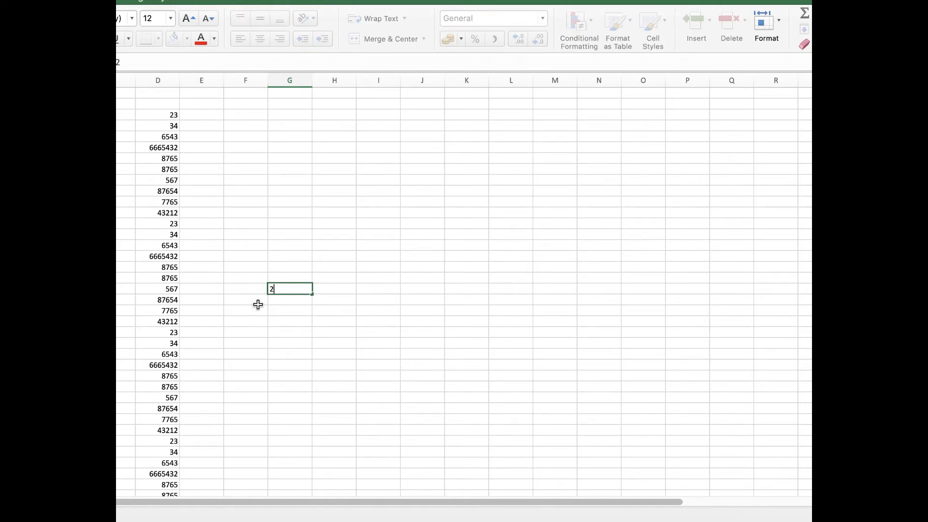
pyautogui.press('Return')
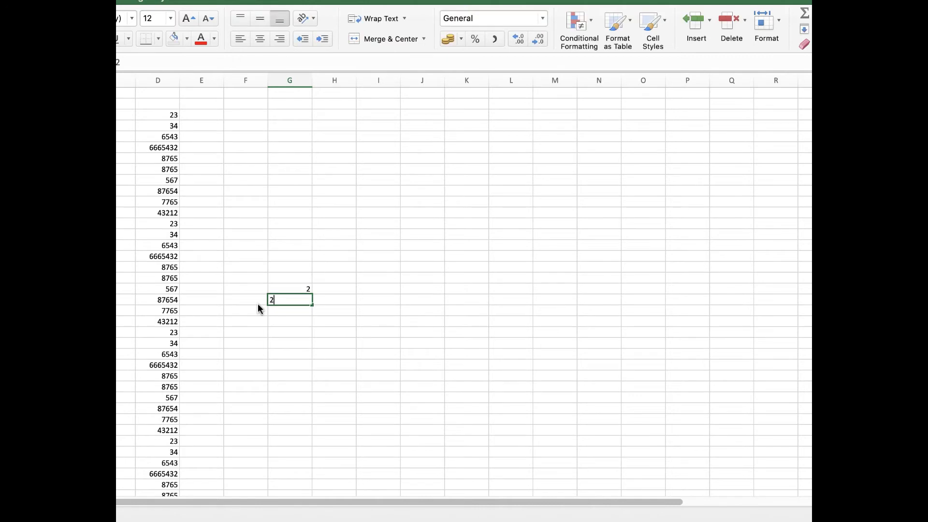
pyautogui.moveTo(296, 291); pyautogui.dragTo(300, 309)
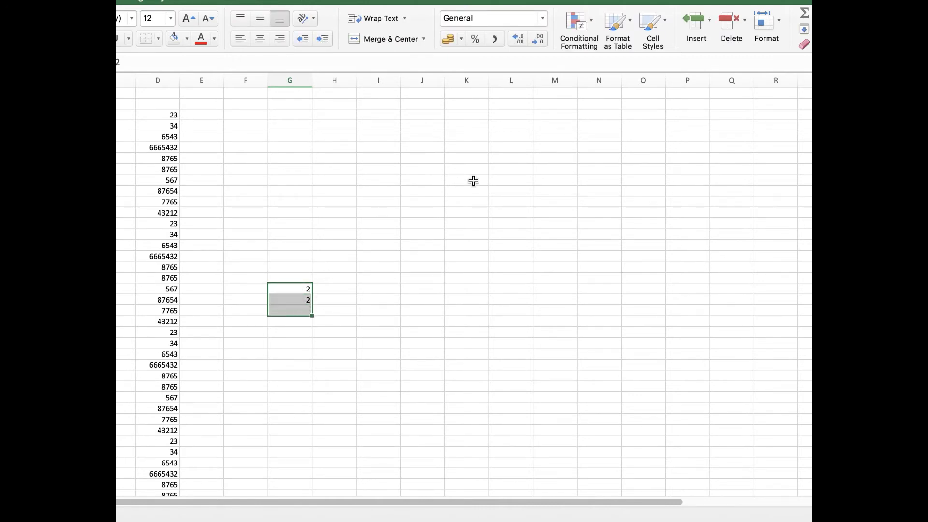
pyautogui.click(805, 14)
pyautogui.click(307, 301)
pyautogui.click(304, 311)
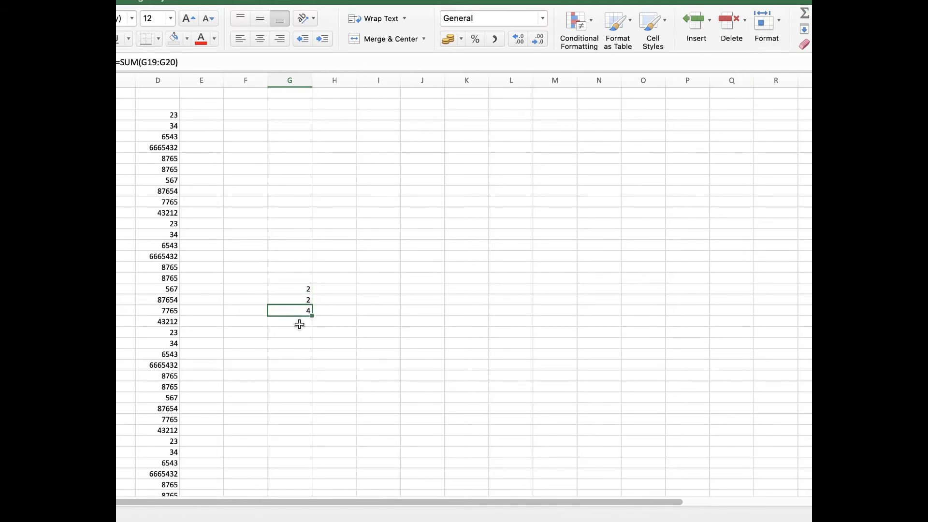
pyautogui.scroll(-5, 140, 359)
pyautogui.scroll(-5, 140, 358)
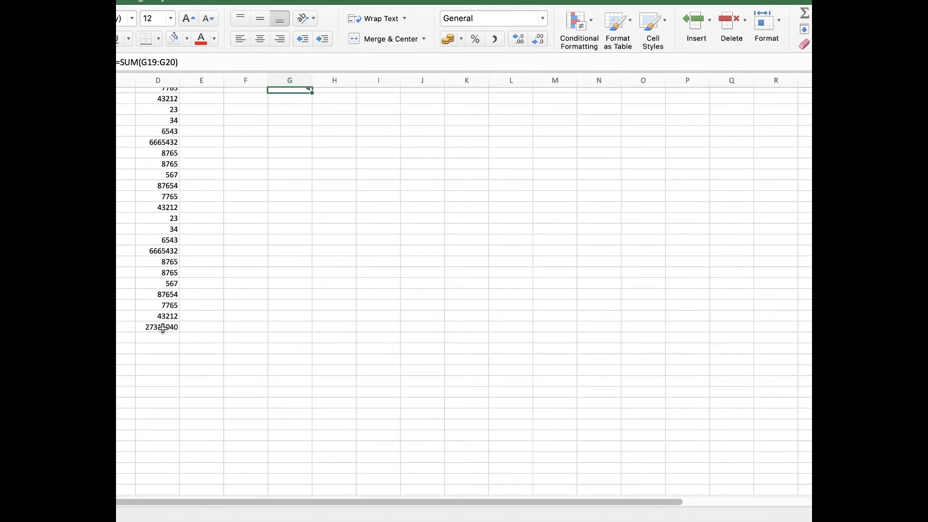
pyautogui.click(161, 327)
pyautogui.scroll(5, 169, 344)
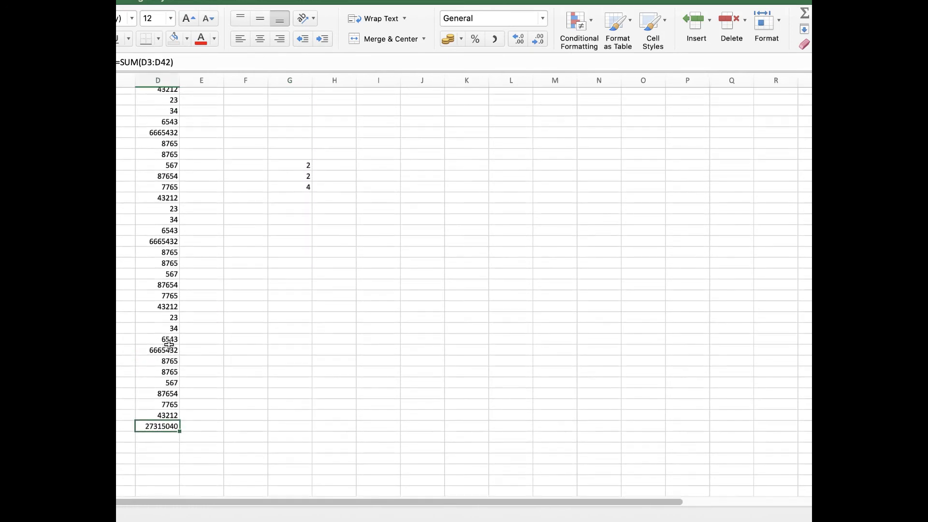
pyautogui.click(295, 214)
pyautogui.scroll(1, 271, 259)
pyautogui.scroll(-1, 271, 259)
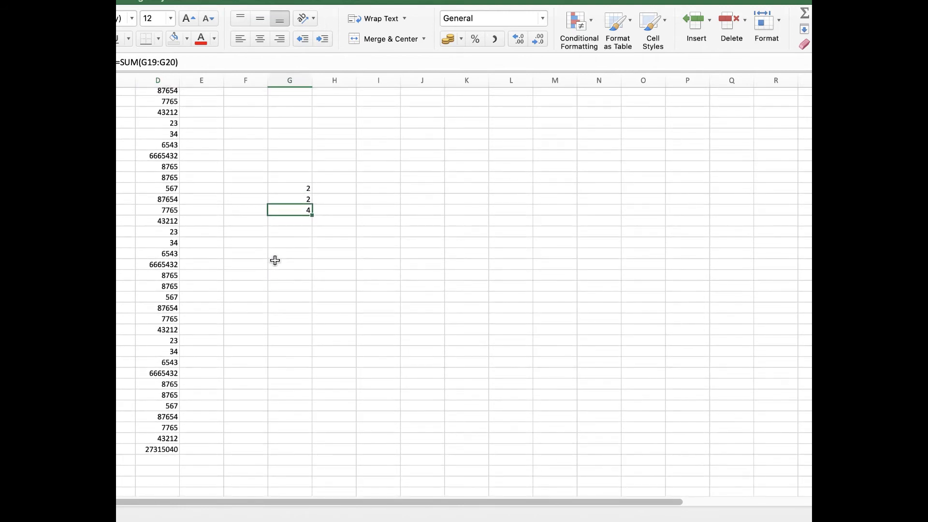
pyautogui.click(168, 450)
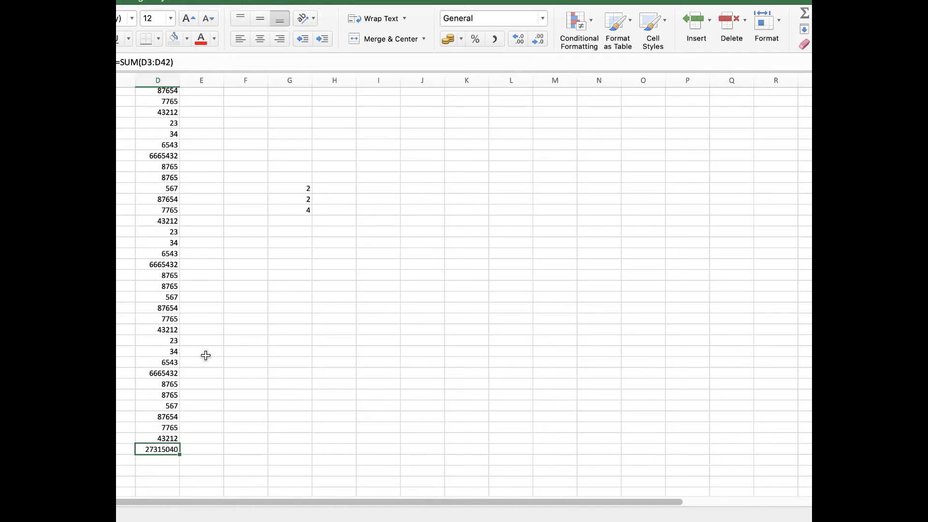
pyautogui.scroll(3, 205, 354)
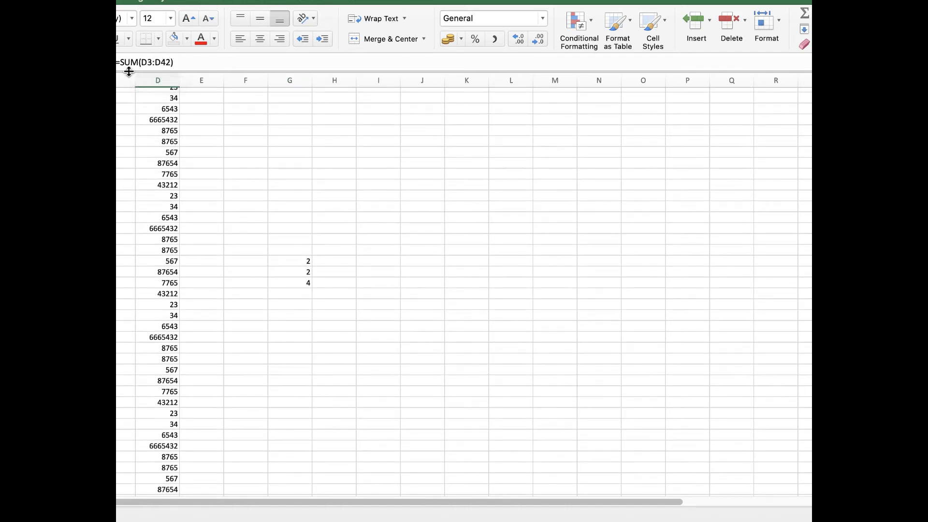
pyautogui.scroll(3, 189, 122)
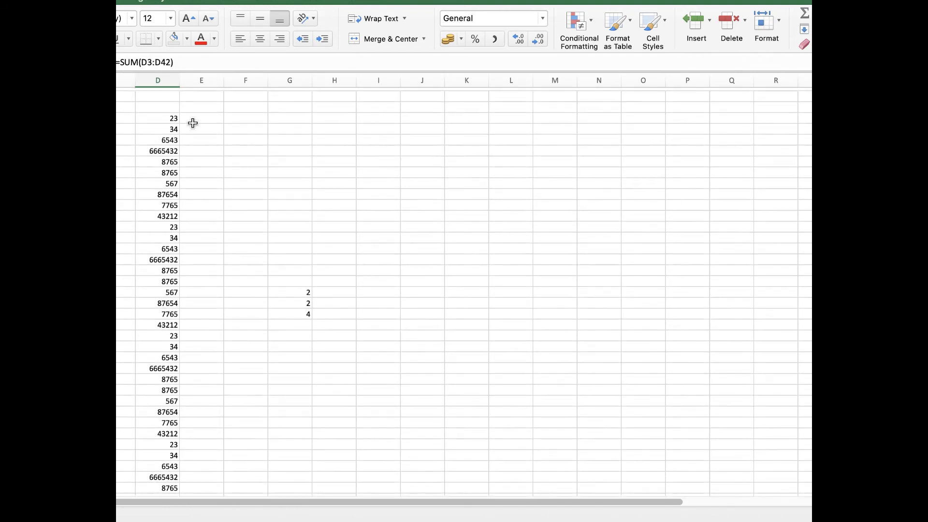
pyautogui.click(171, 115)
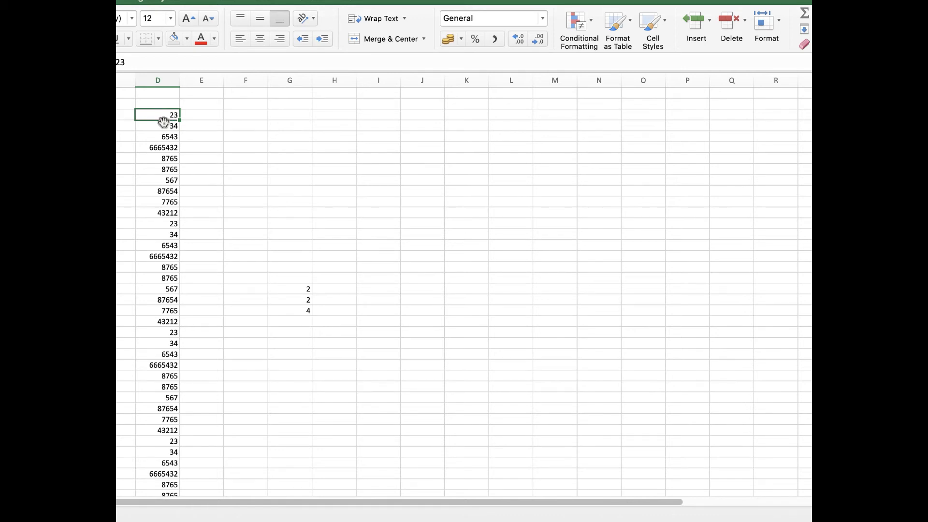
pyautogui.scroll(-7, 164, 122)
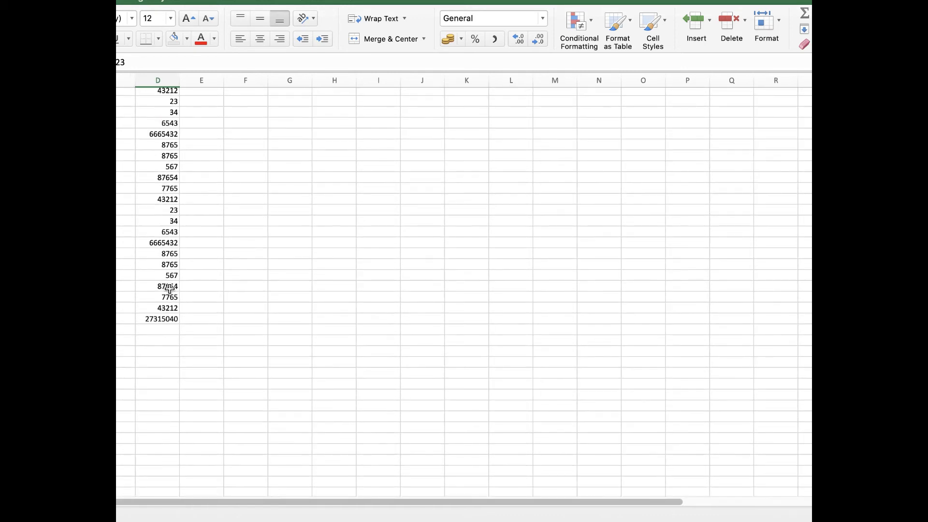
pyautogui.click(170, 308)
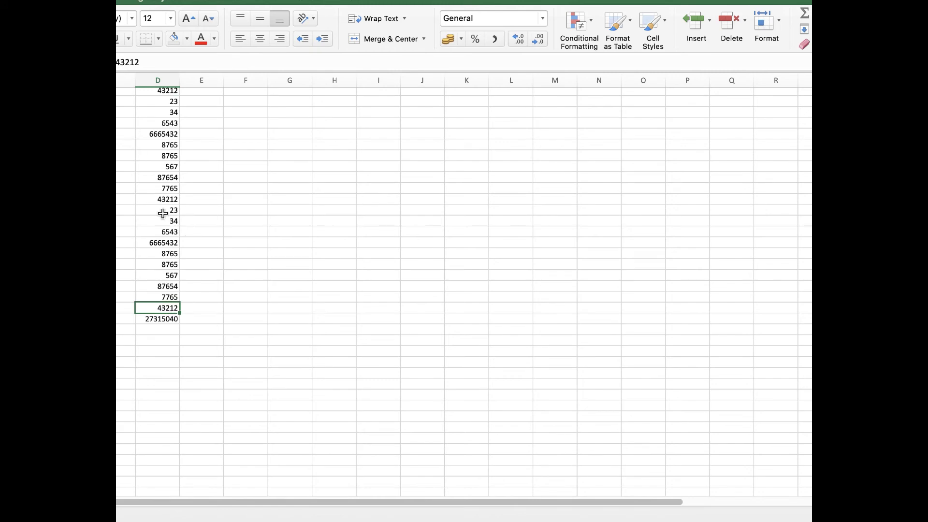
pyautogui.scroll(7, 175, 285)
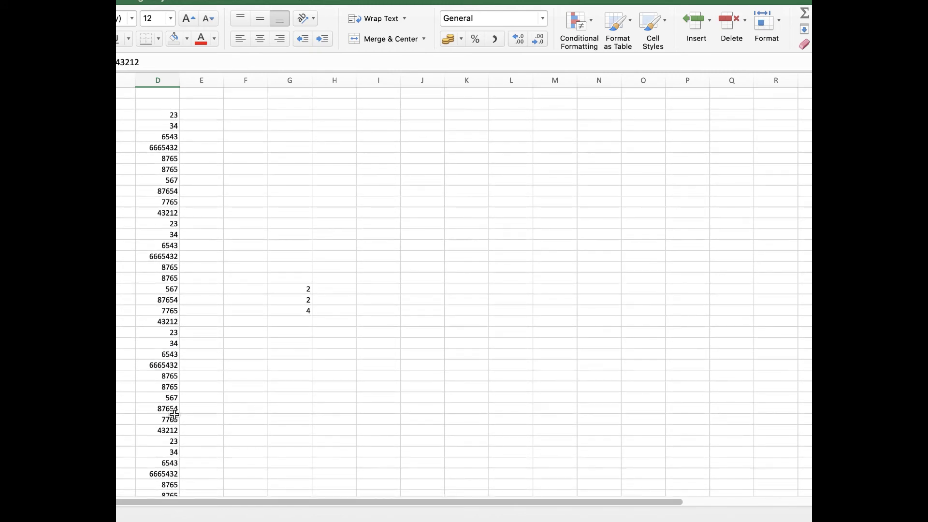
pyautogui.scroll(-10, 169, 371)
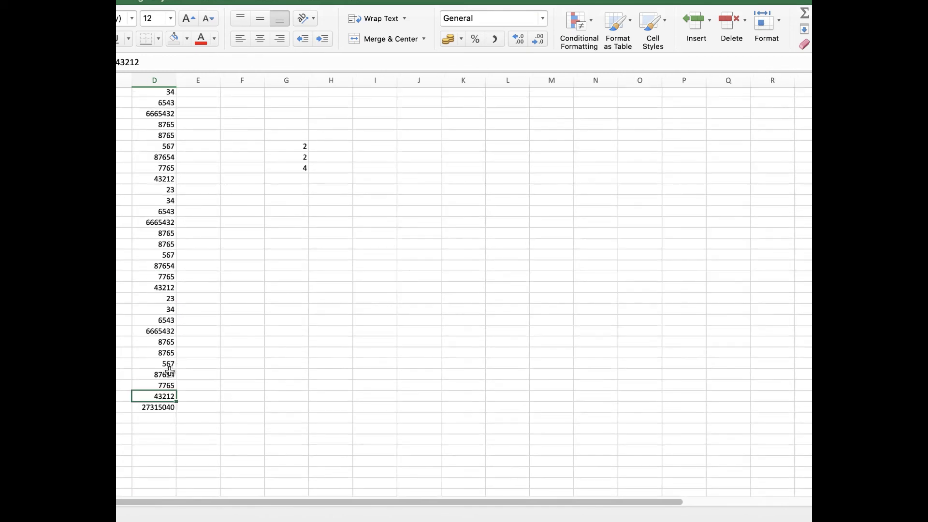
pyautogui.click(166, 408)
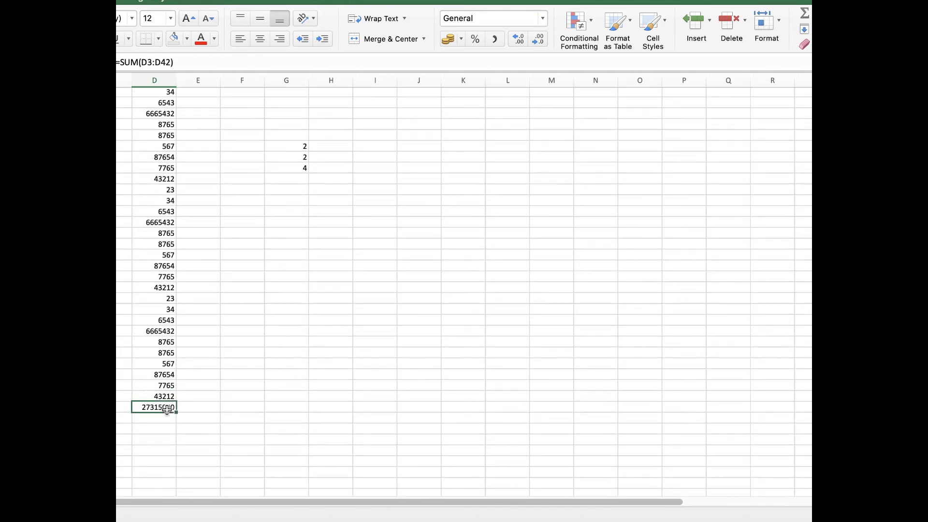